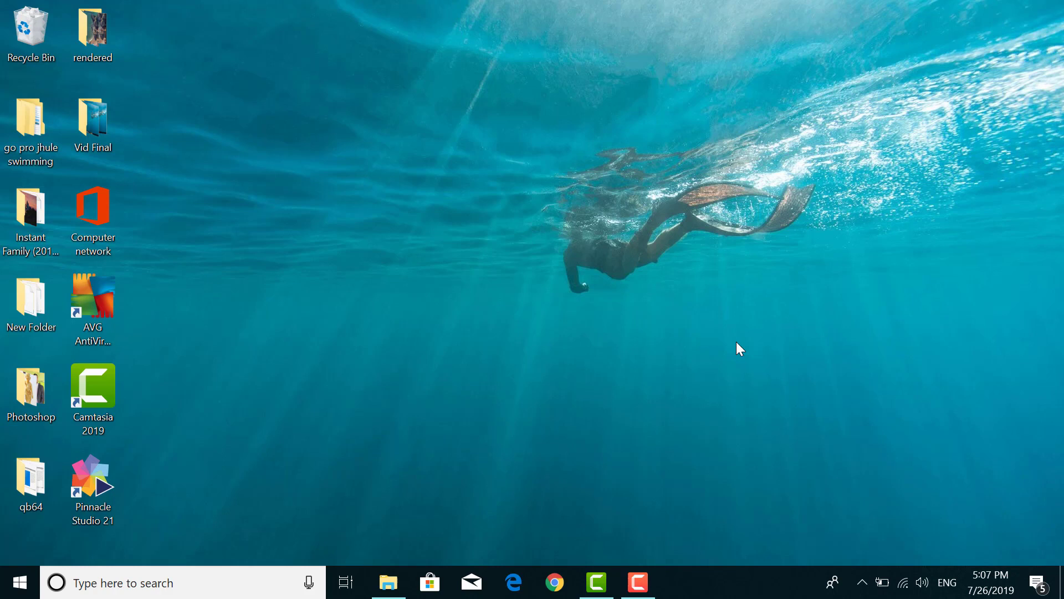
Step: Launch Chrome and go to hotmail.com
{"action": "left_click", "coordinate": [554, 582]}
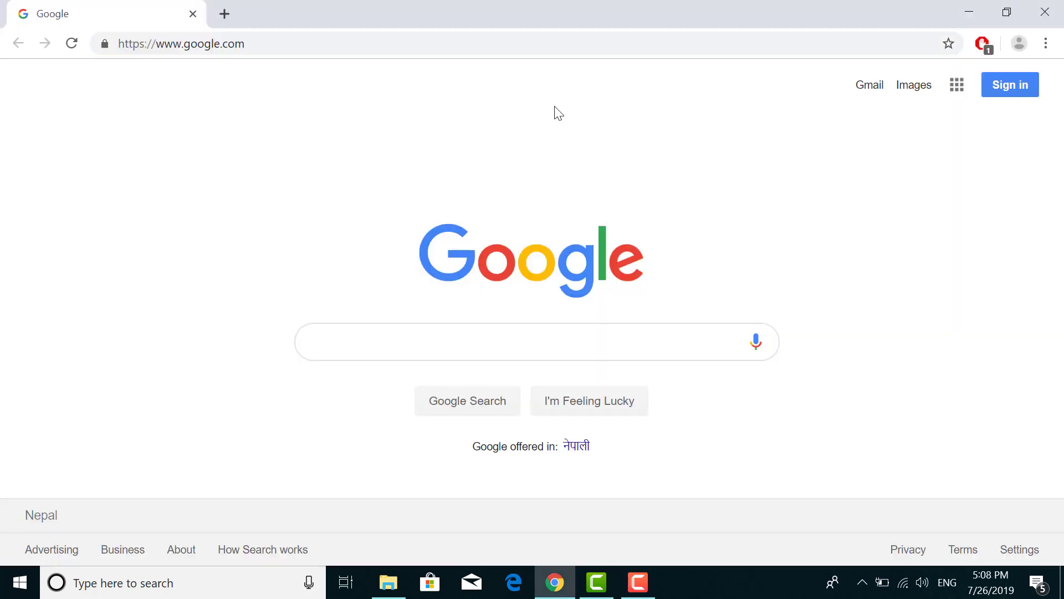
{"action": "left_click", "coordinate": [527, 38]}
{"action": "type", "text": "hotmail.com"}
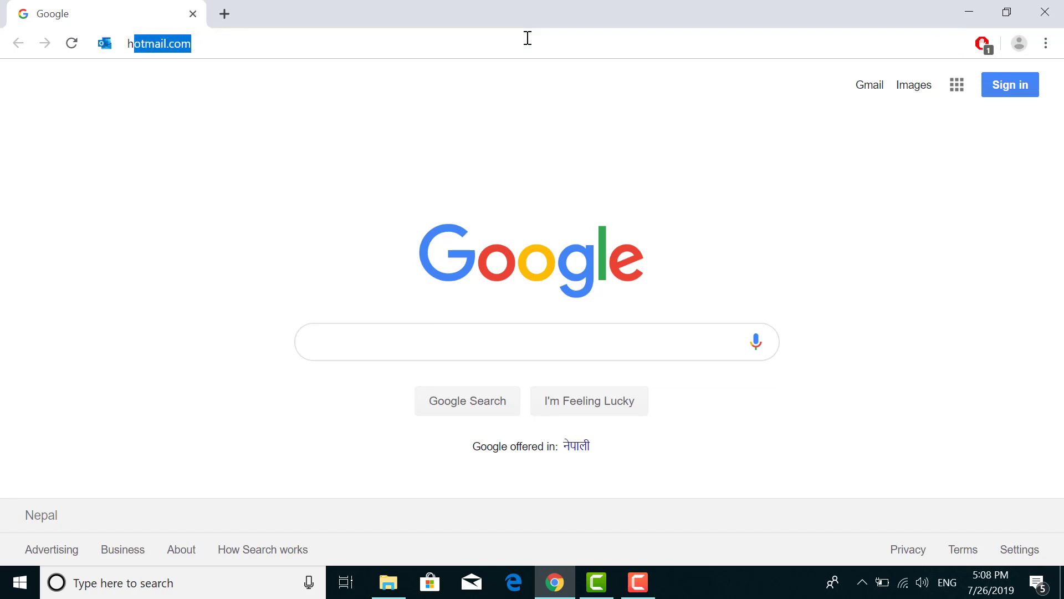
{"action": "key", "text": "Return"}
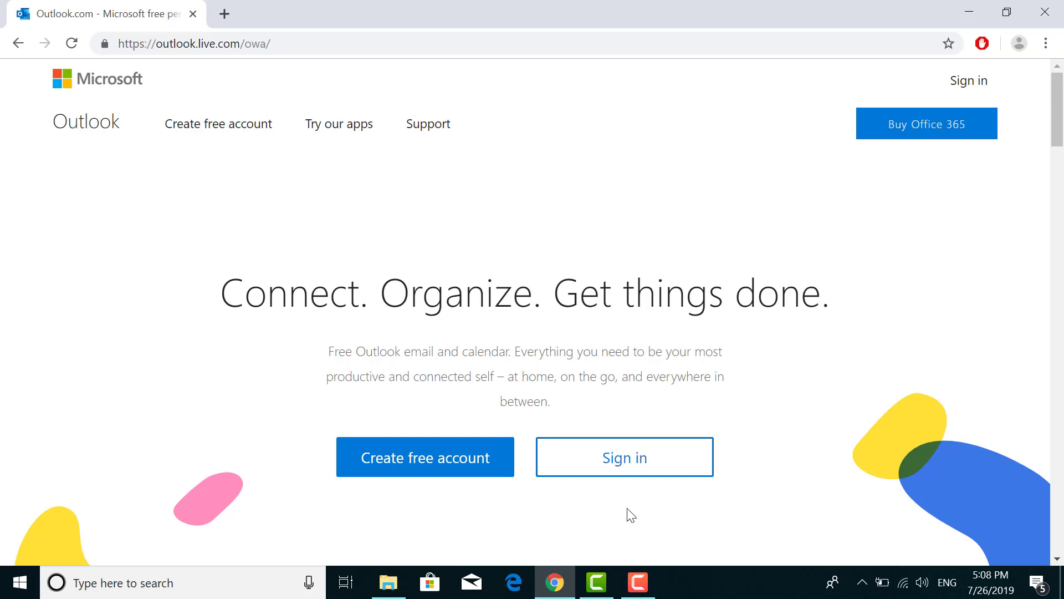
Step: Sign in with the Hotmail email address and password on the Microsoft sign-in form
{"action": "left_click", "coordinate": [639, 475]}
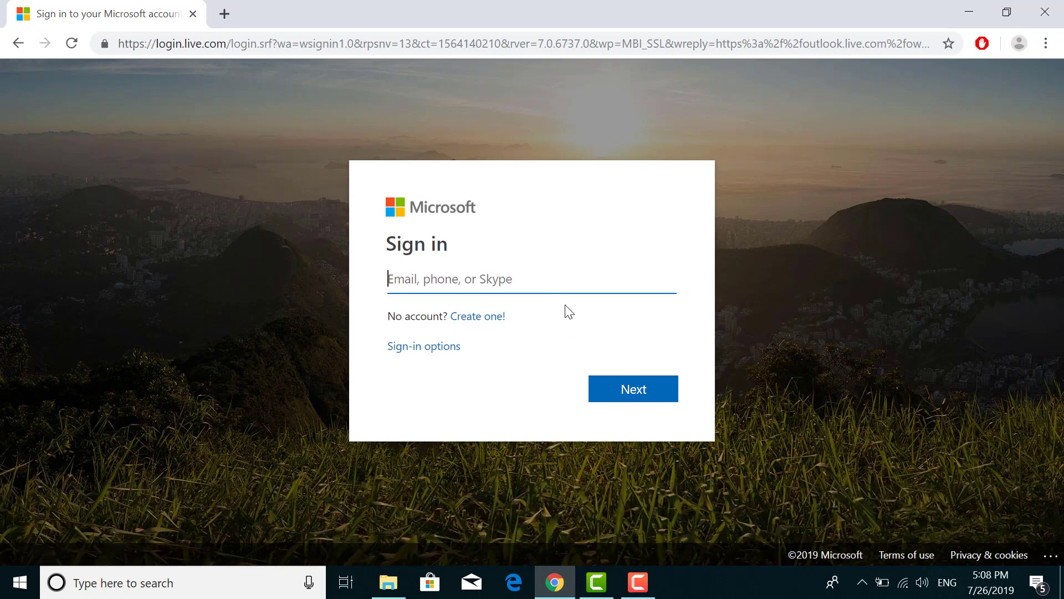
{"action": "type", "text": "hotmail.com"}
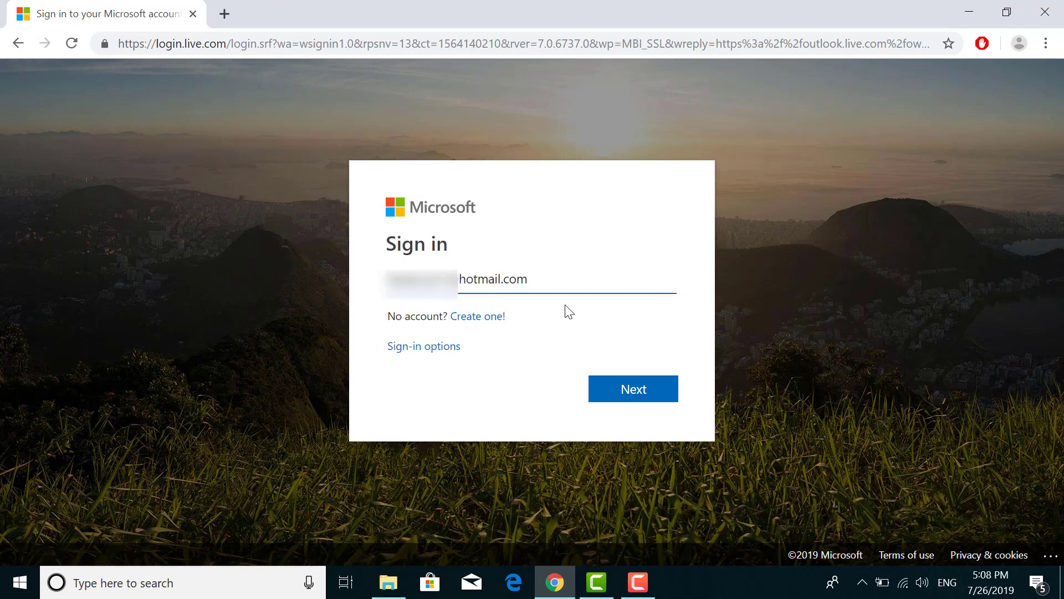
{"action": "left_click", "coordinate": [632, 389]}
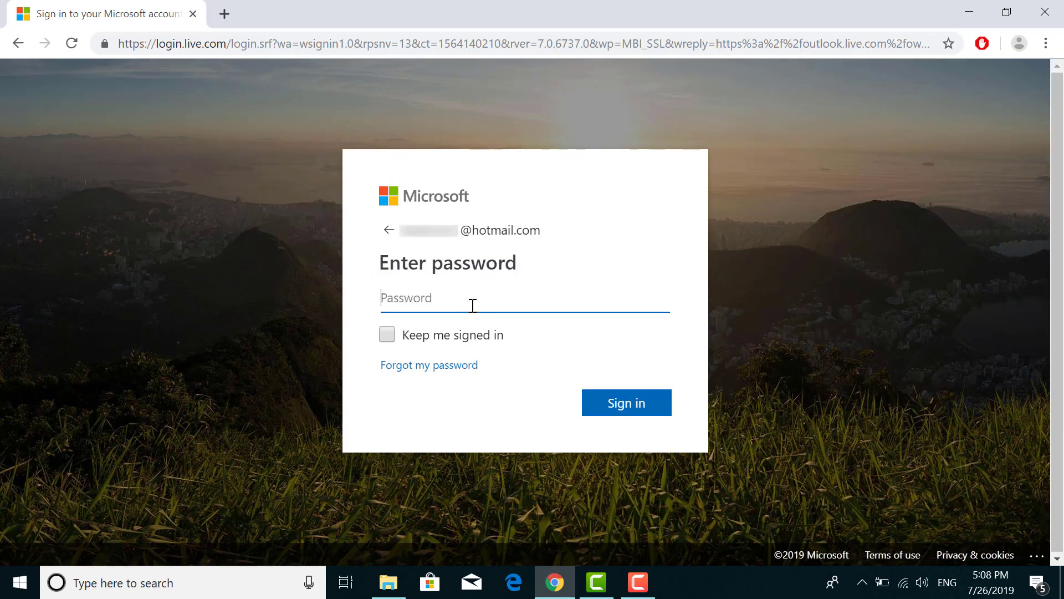
{"action": "type", "text": "•••••••••"}
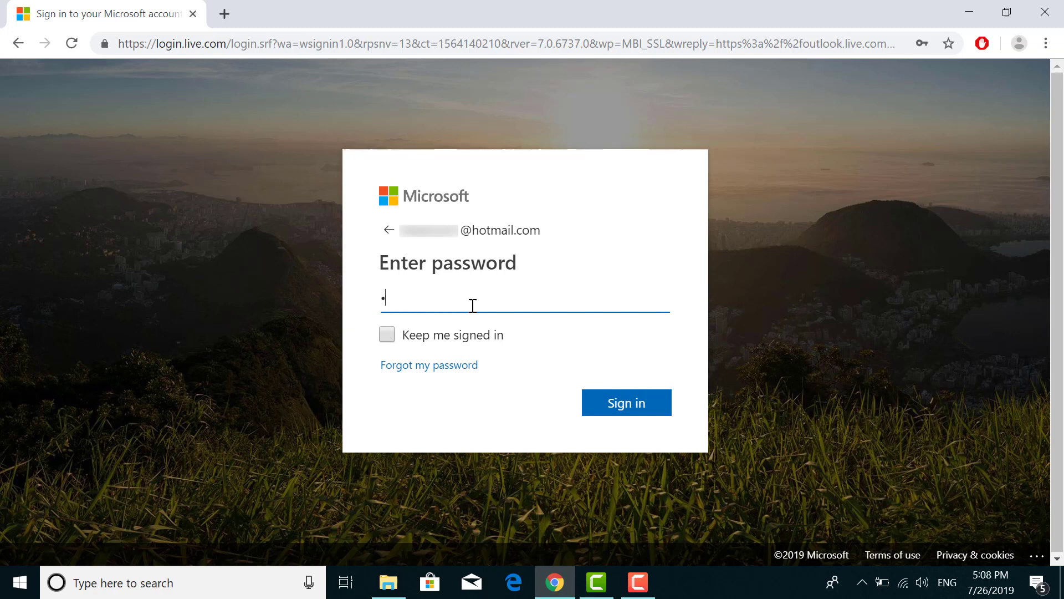
{"action": "left_click", "coordinate": [660, 405]}
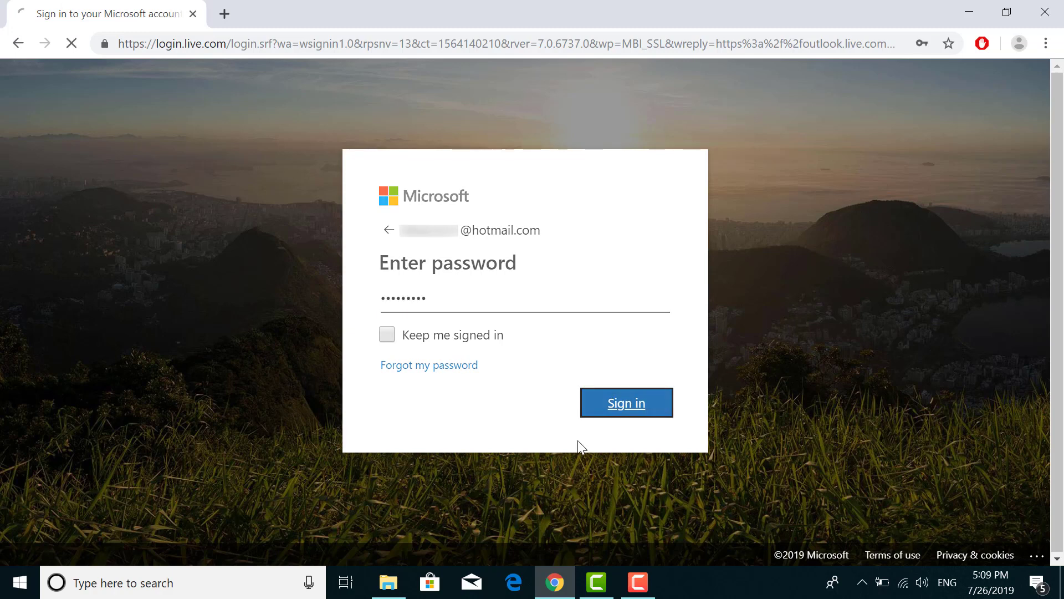